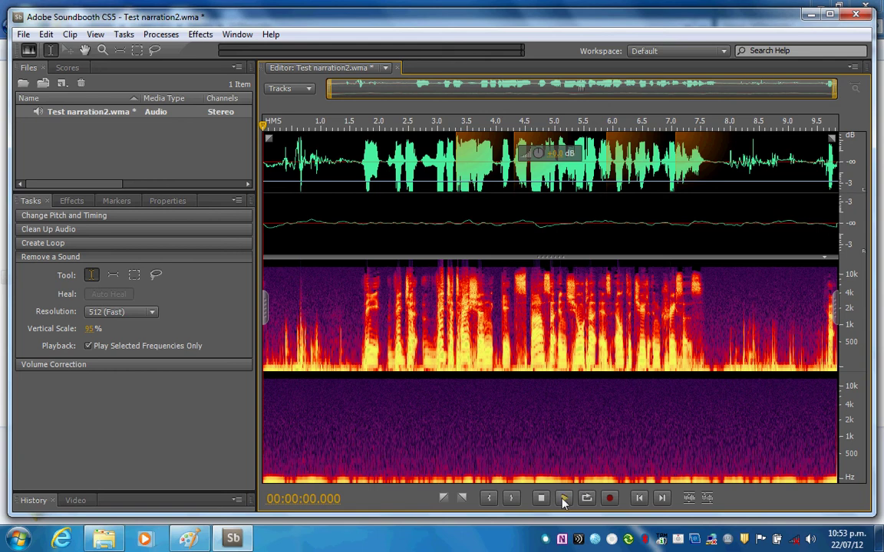
# Add a 1.6-second fade-in and a fade-out from about 8 seconds, then play the clip
pyautogui.click(564, 499)
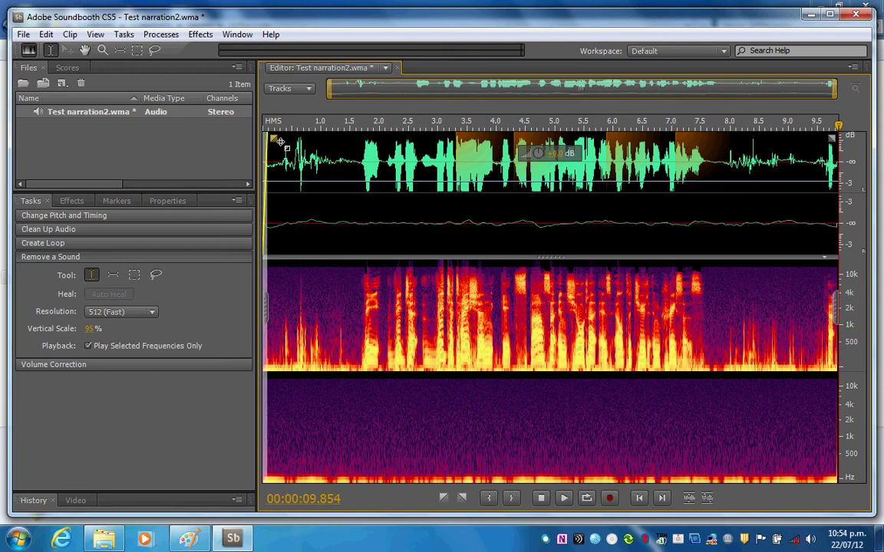
pyautogui.moveTo(273, 145)
pyautogui.mouseDown()
pyautogui.moveTo(367, 178)
pyautogui.moveTo(366, 198)
pyautogui.mouseUp()
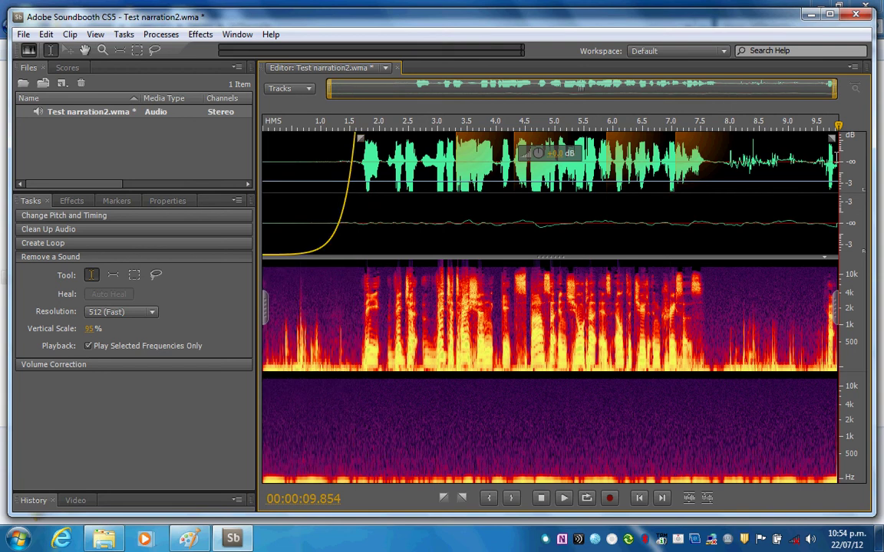
pyautogui.moveTo(831, 139)
pyautogui.mouseDown()
pyautogui.moveTo(732, 175)
pyautogui.moveTo(720, 203)
pyautogui.mouseUp()
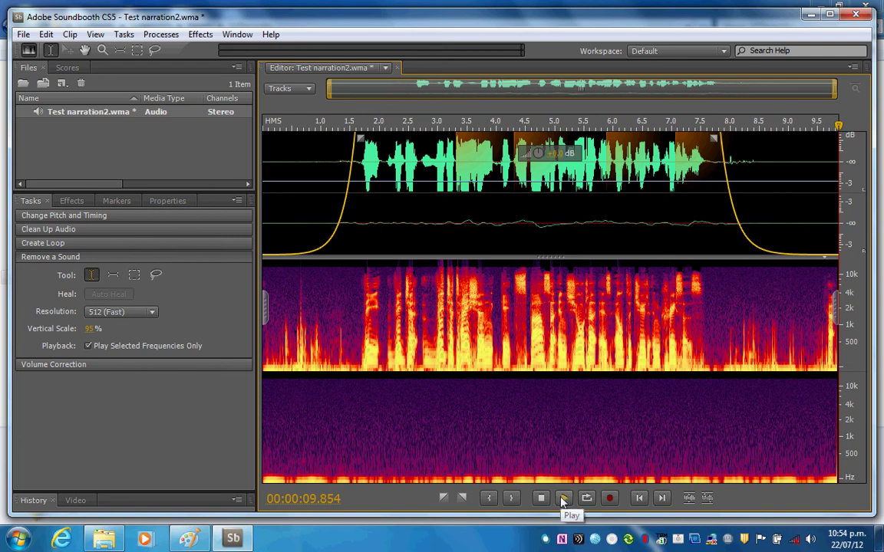
pyautogui.click(563, 499)
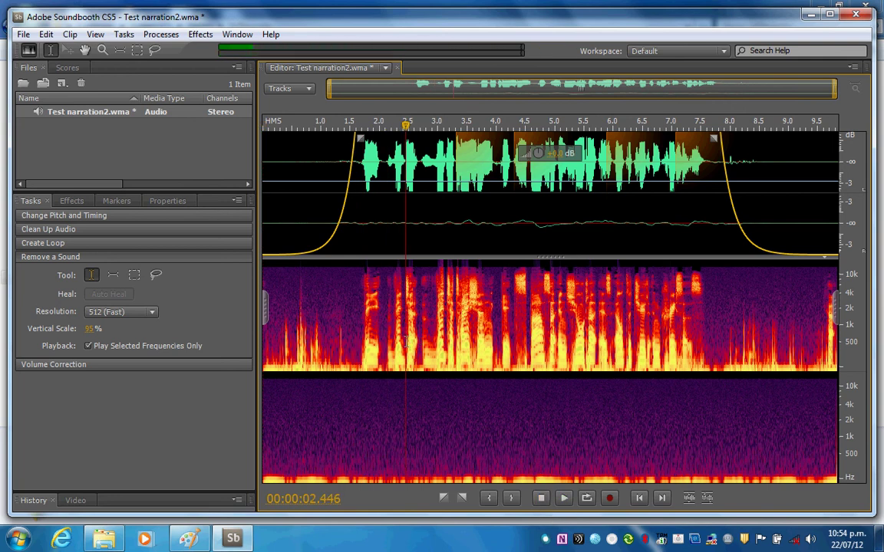
# Marquee-select the pop at about 1.3 seconds and Auto Heal it
pyautogui.click(139, 277)
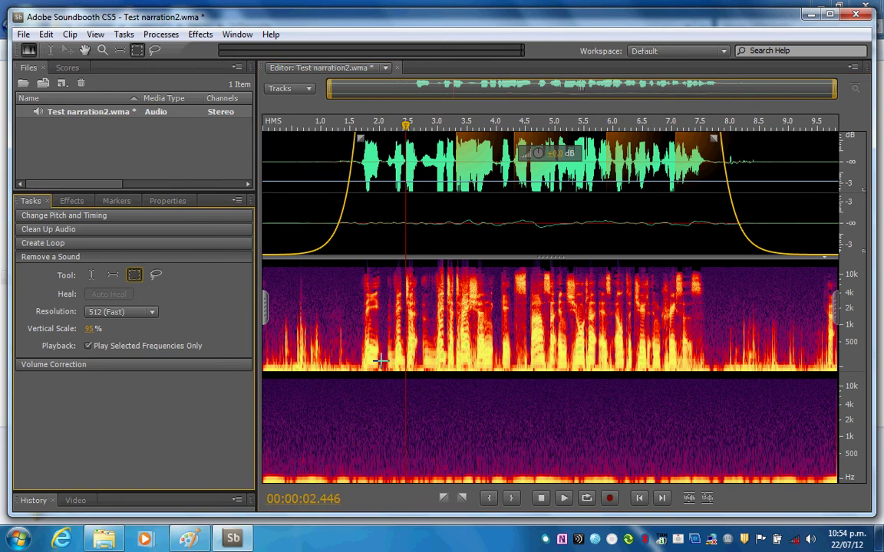
pyautogui.moveTo(345, 376); pyautogui.dragTo(338, 318)
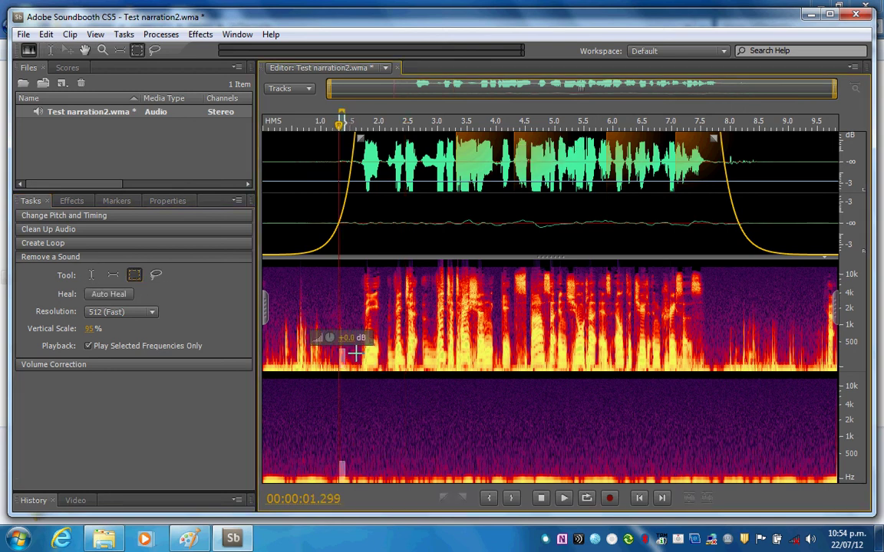
pyautogui.click(108, 294)
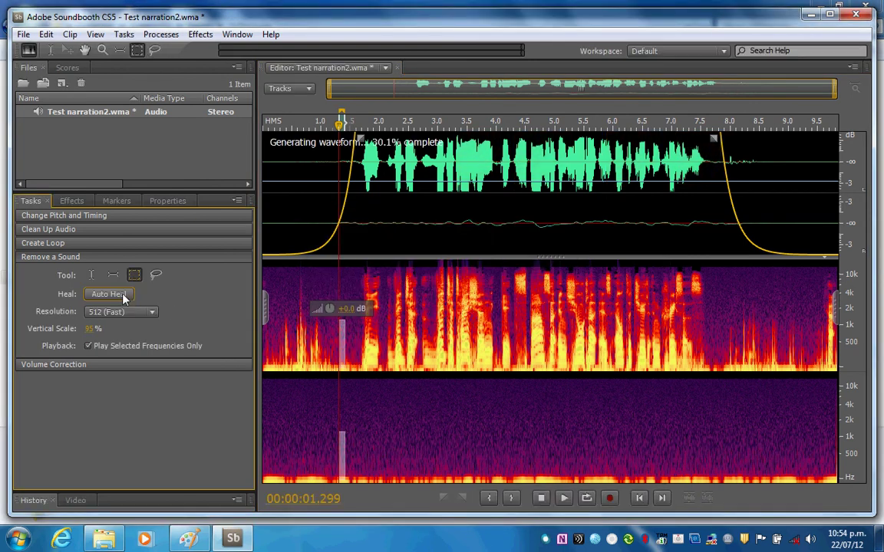
# Lasso the pop near 0.8 seconds and Auto Heal it
pyautogui.click(320, 347)
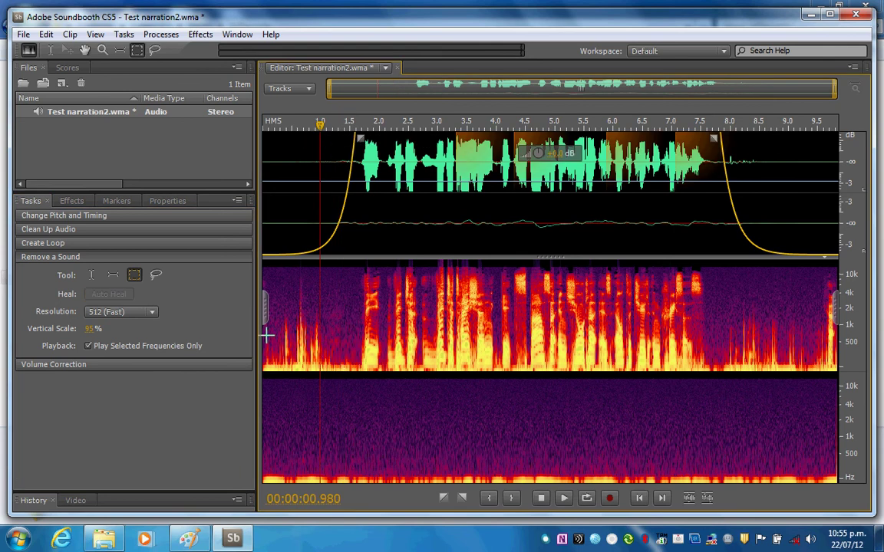
pyautogui.click(155, 275)
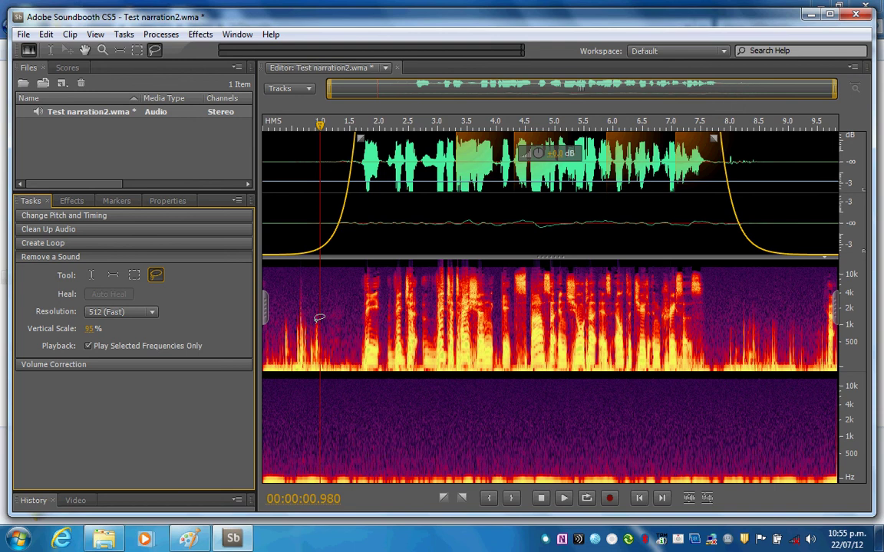
pyautogui.click(316, 323)
pyautogui.moveTo(318, 327); pyautogui.dragTo(329, 356)
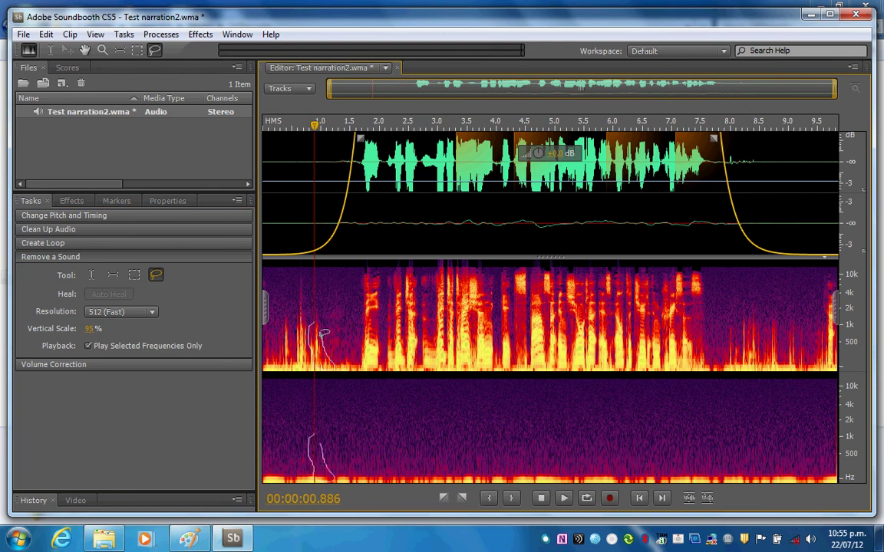
pyautogui.moveTo(329, 356); pyautogui.dragTo(318, 319)
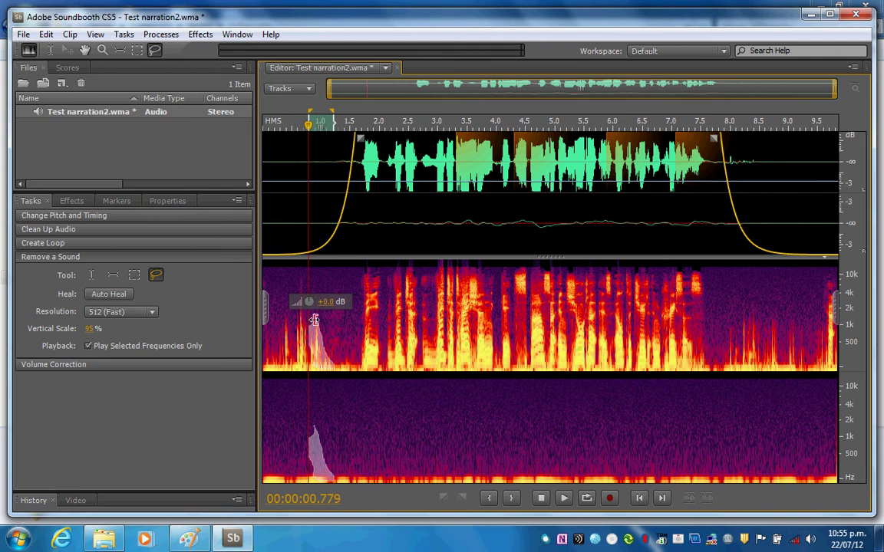
pyautogui.click(98, 295)
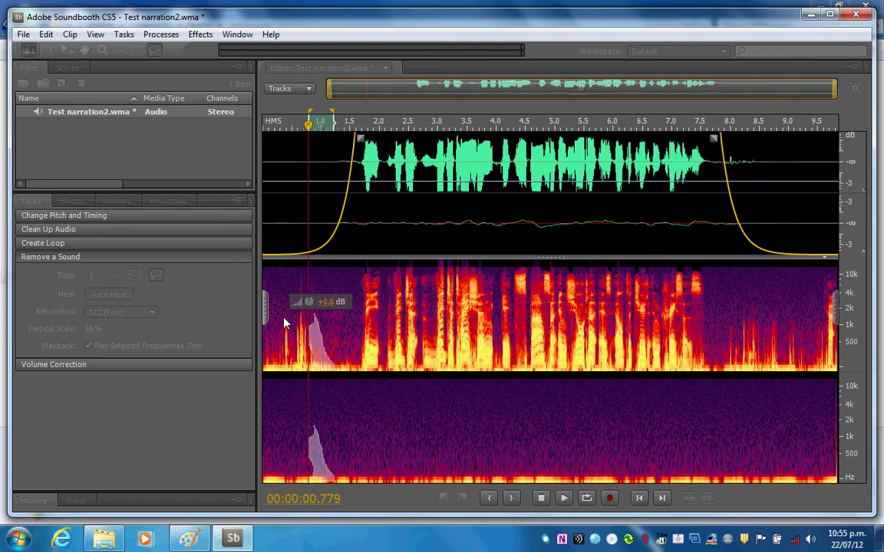
# Time-select from about 9.5 seconds to the clip end and Auto Heal the trailing noise
pyautogui.click(706, 338)
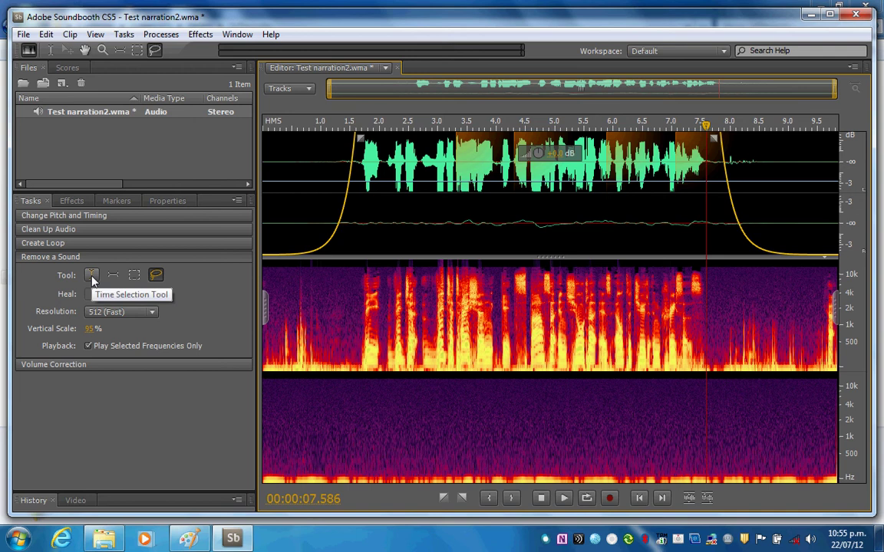
pyautogui.click(91, 278)
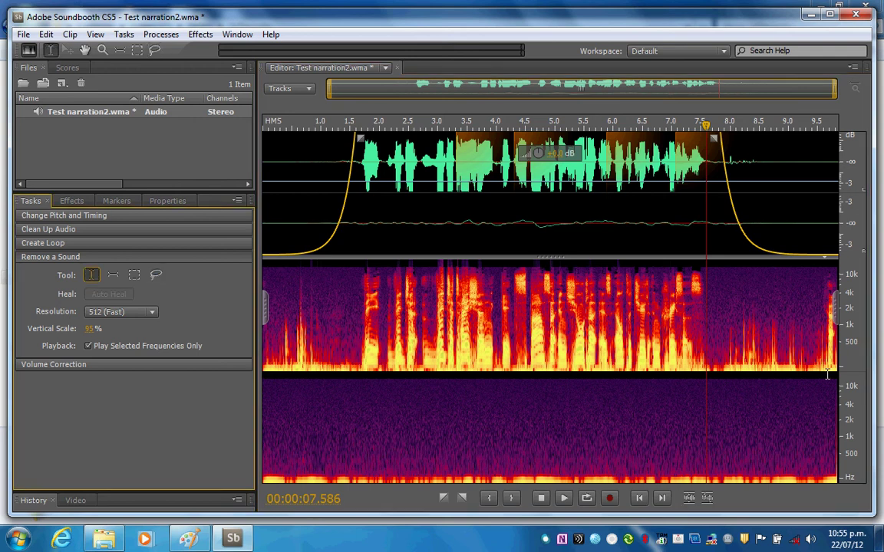
pyautogui.moveTo(816, 370); pyautogui.dragTo(848, 367)
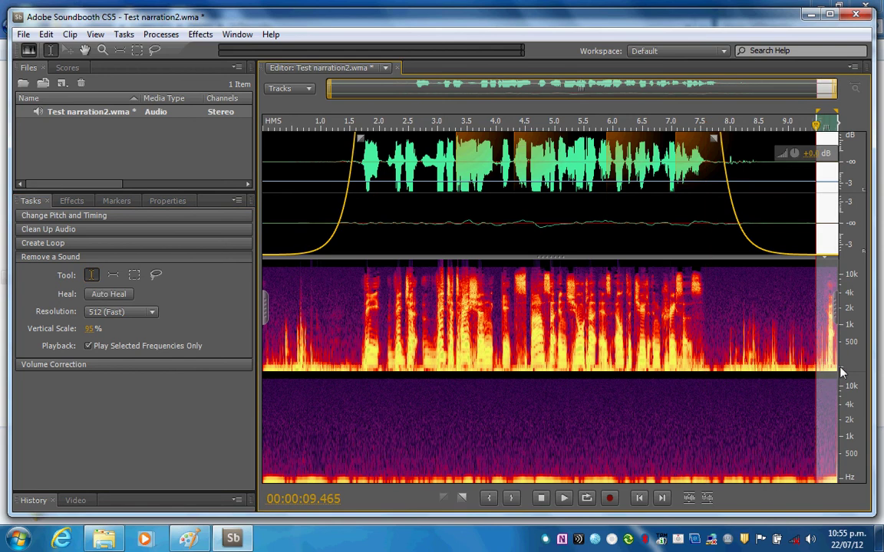
pyautogui.click(109, 294)
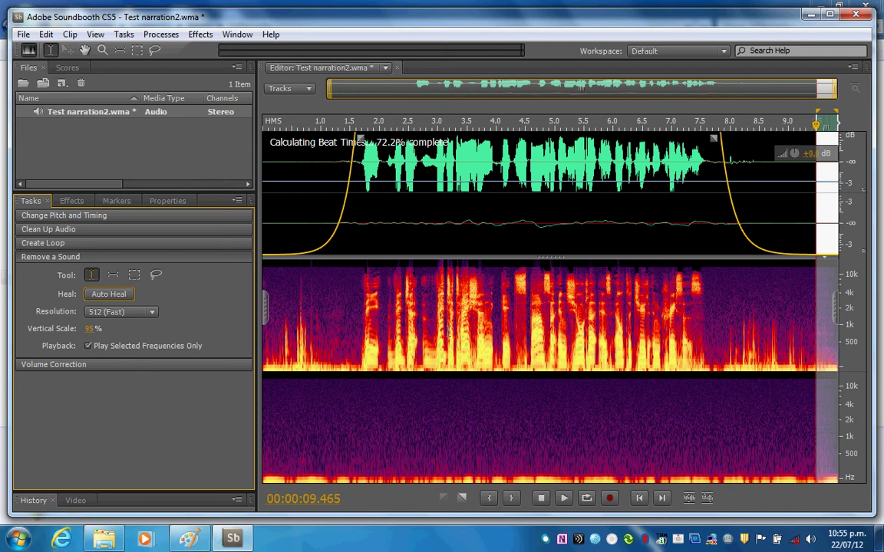
pyautogui.click(307, 334)
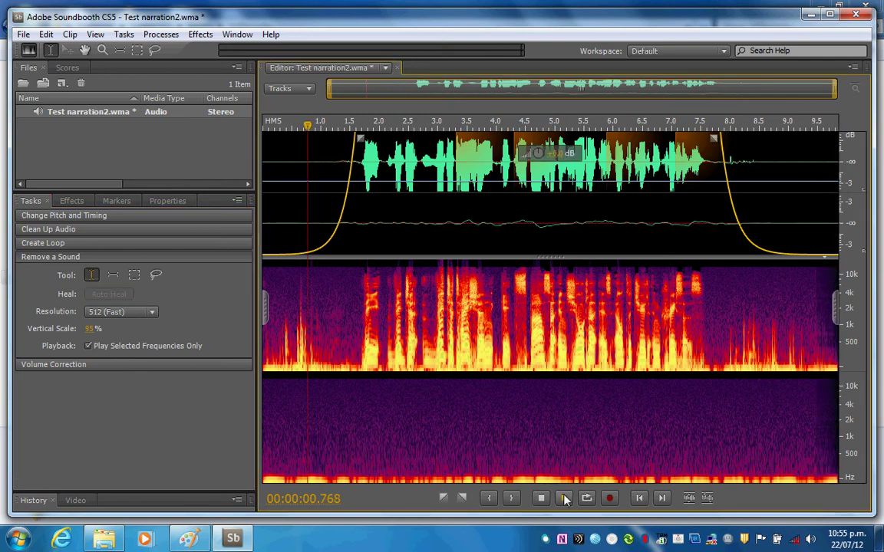
pyautogui.click(566, 499)
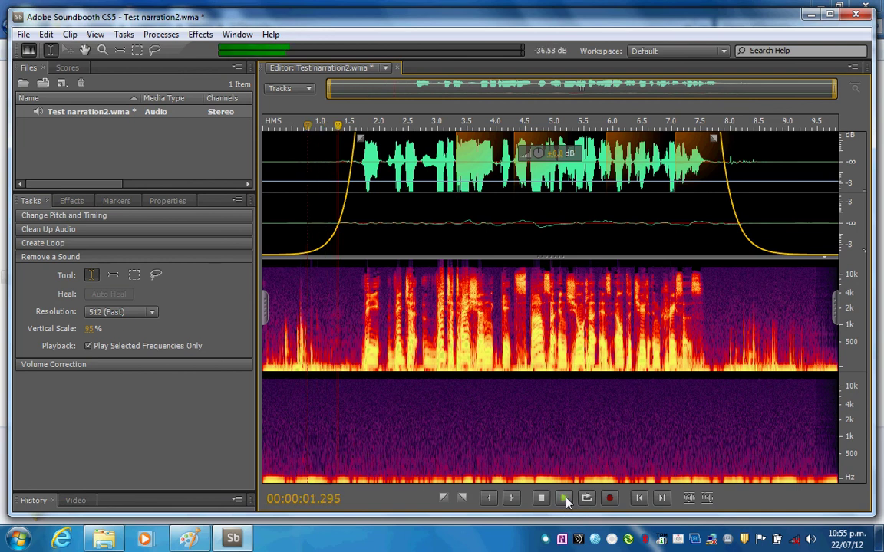
pyautogui.click(542, 500)
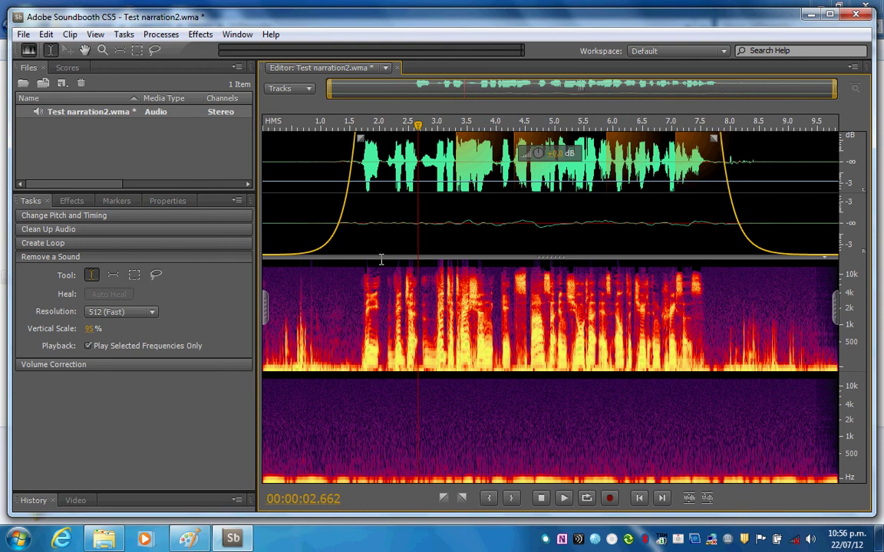
# Zoom in around the playhead and play the narration from about 2.1 seconds
pyautogui.press('=')
pyautogui.press('=')
pyautogui.press('=')
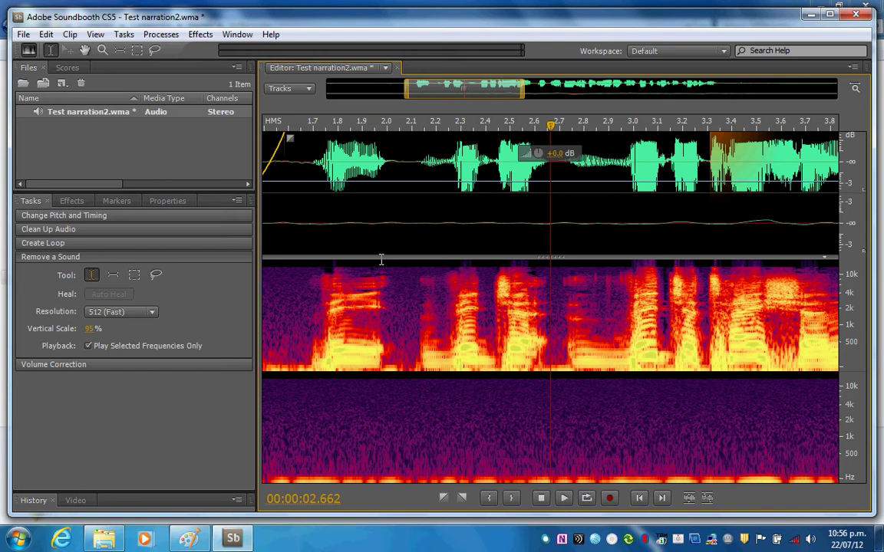
pyautogui.press('=')
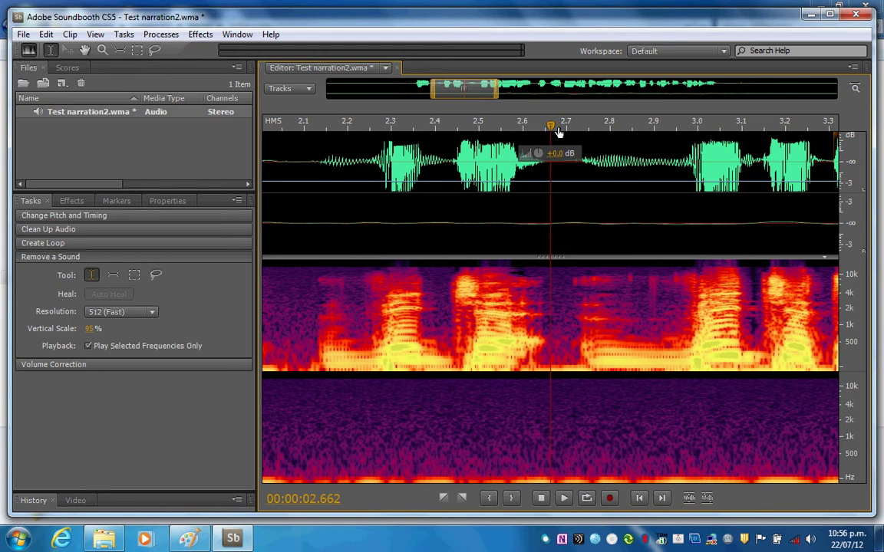
pyautogui.moveTo(502, 119); pyautogui.dragTo(374, 123)
pyautogui.press('space')
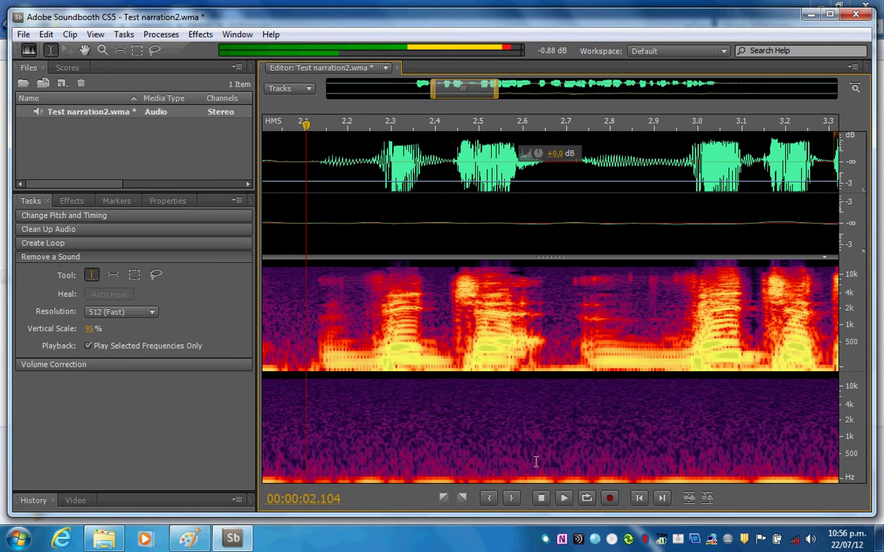
pyautogui.click(563, 499)
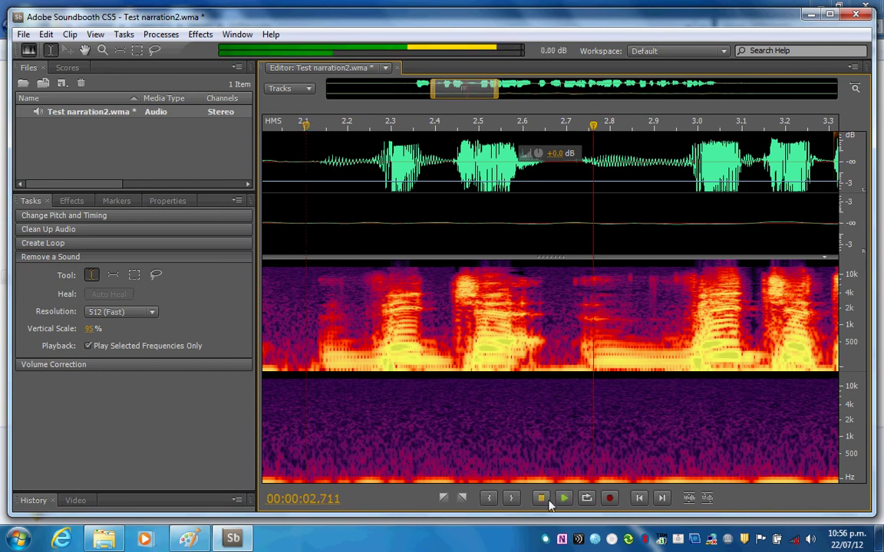
pyautogui.click(541, 500)
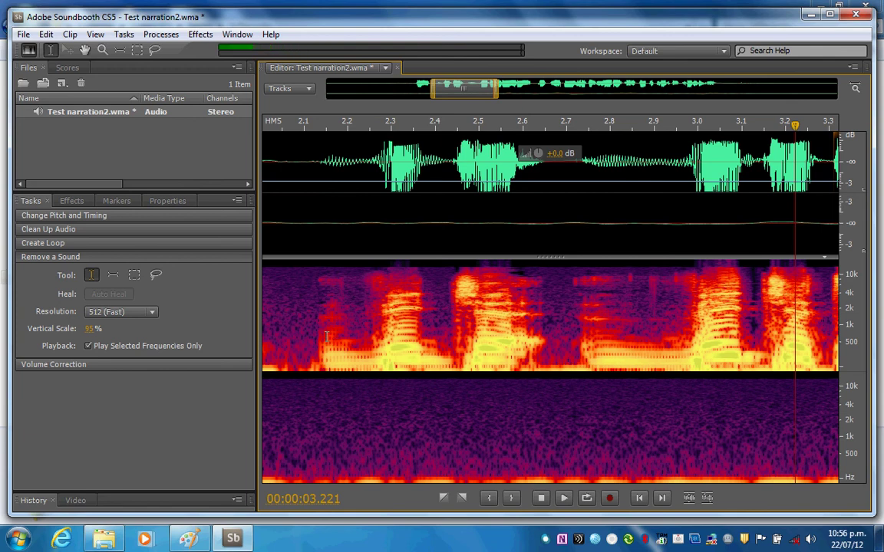
# Try time selections between about 2.14 and 2.85 seconds to locate the words
pyautogui.moveTo(320, 199); pyautogui.dragTo(507, 199)
pyautogui.moveTo(553, 361); pyautogui.dragTo(577, 360)
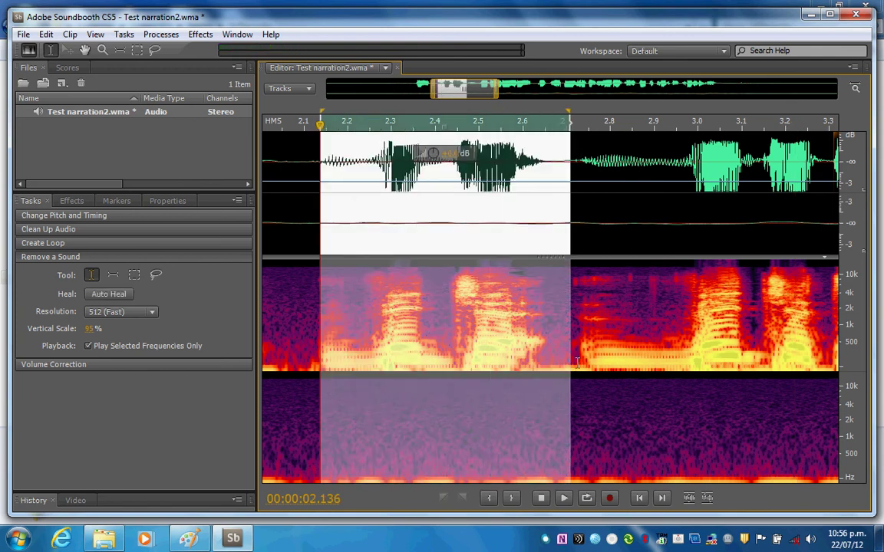
pyautogui.click(637, 361)
pyautogui.moveTo(578, 361); pyautogui.dragTo(633, 361)
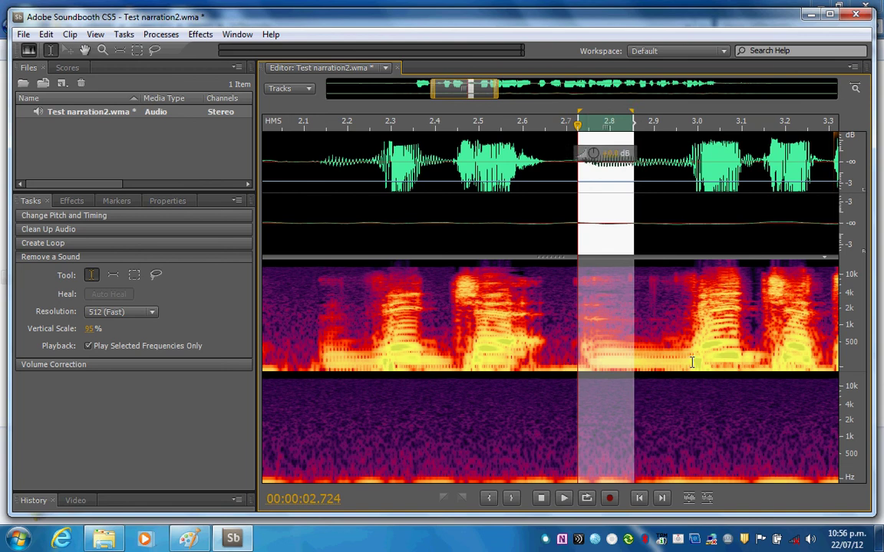
pyautogui.moveTo(691, 362); pyautogui.dragTo(756, 314)
pyautogui.click(497, 336)
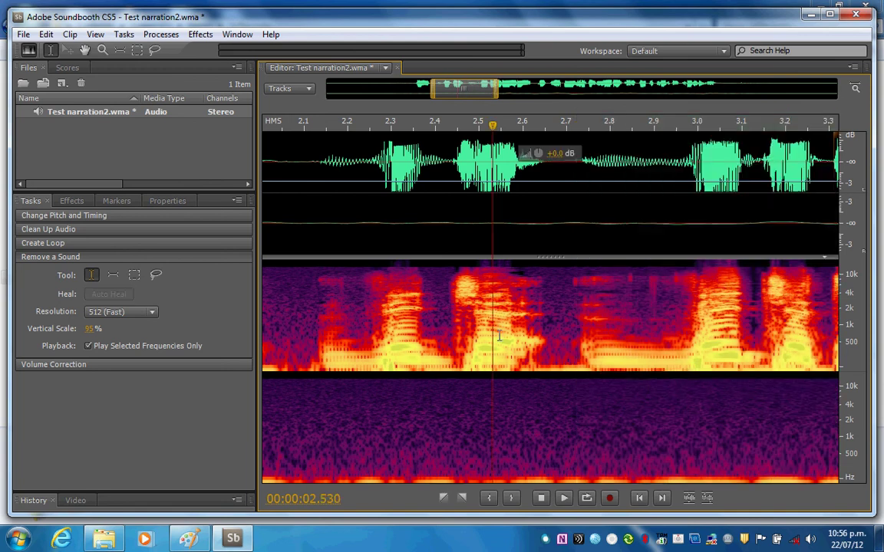
# Select about 2.13–2.67 seconds and play it back
pyautogui.moveTo(316, 361); pyautogui.dragTo(545, 369)
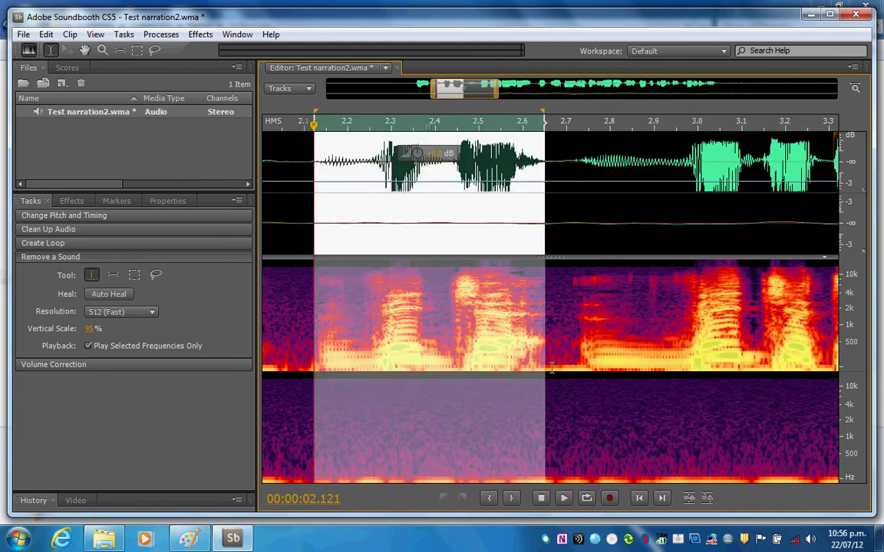
pyautogui.click(562, 500)
pyautogui.click(481, 345)
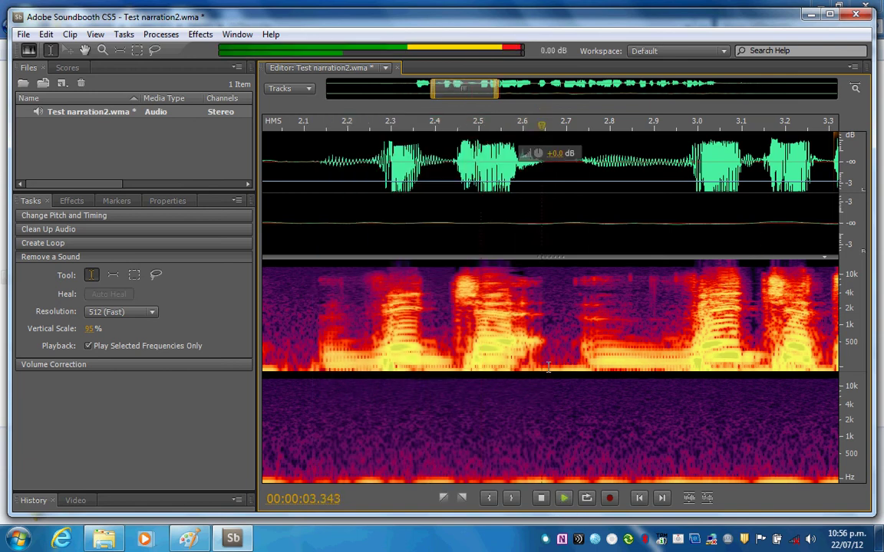
pyautogui.click(543, 499)
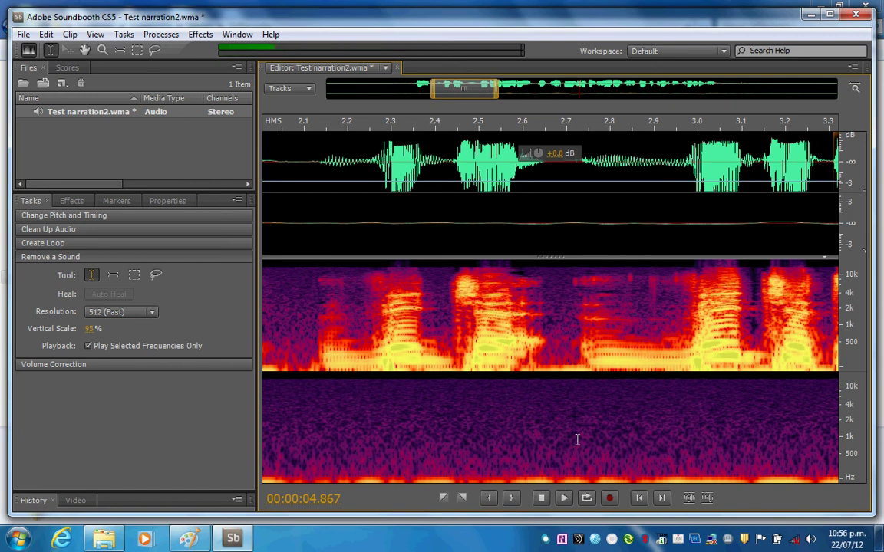
pyautogui.click(91, 275)
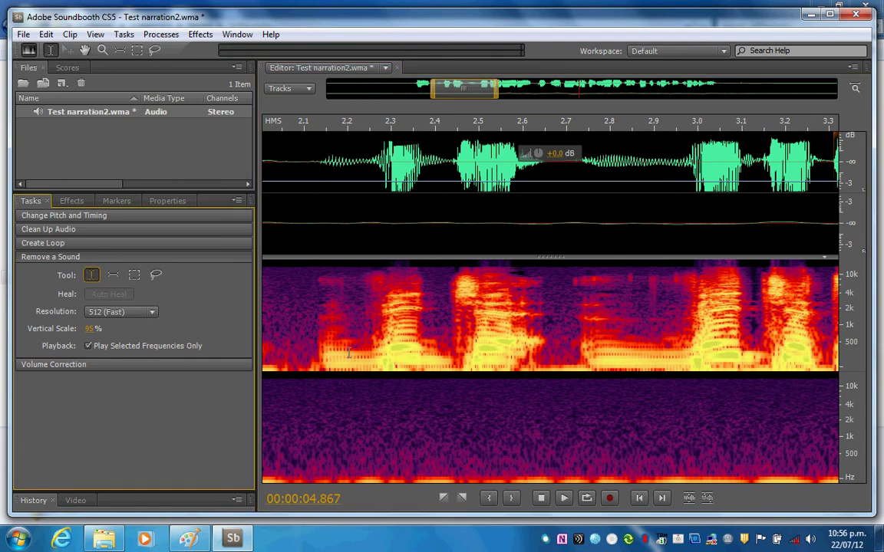
# Delete the stray word from about 2.1 to 2.7 seconds
pyautogui.moveTo(311, 354); pyautogui.dragTo(579, 373)
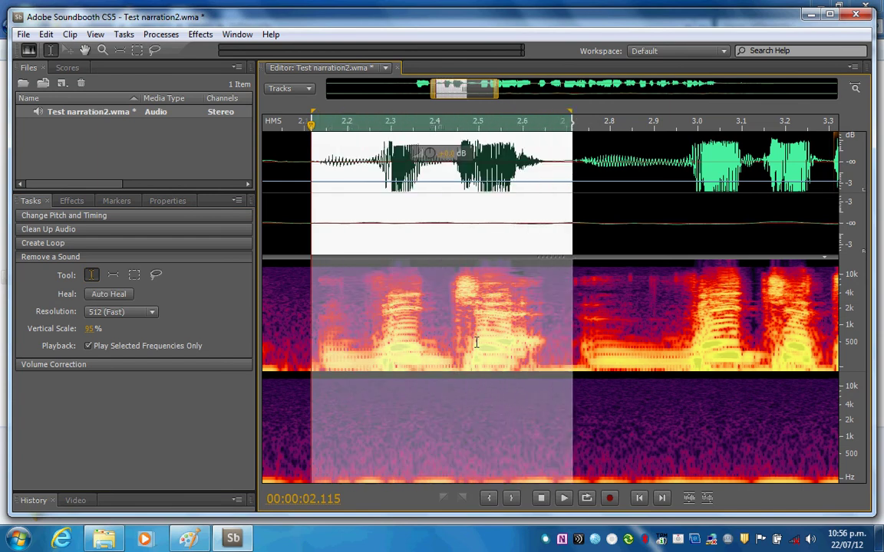
pyautogui.click(46, 34)
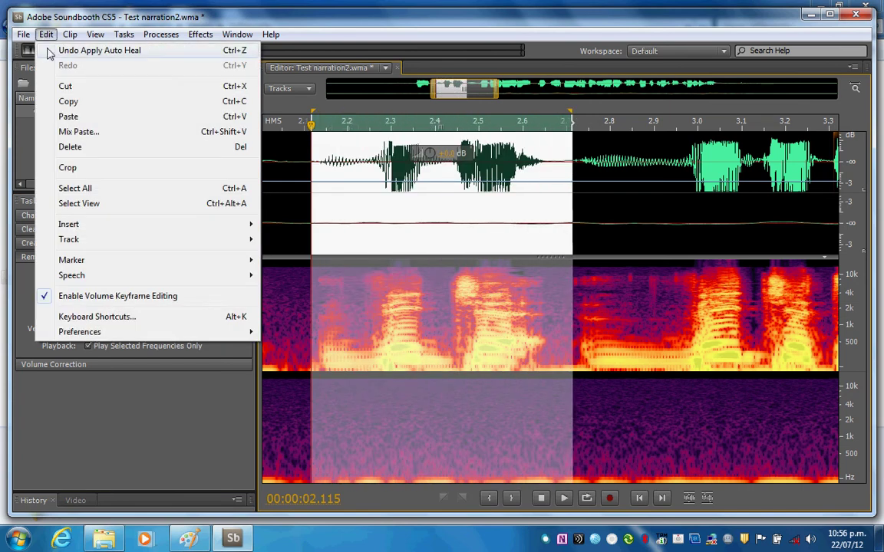
pyautogui.click(62, 87)
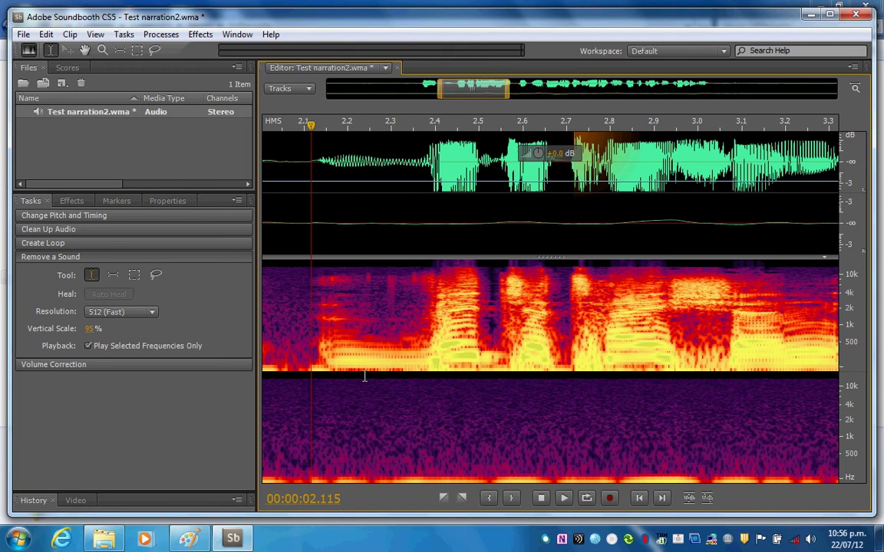
# Zoom out fully and replay the edited narration from about 1.2 seconds
pyautogui.click(95, 34)
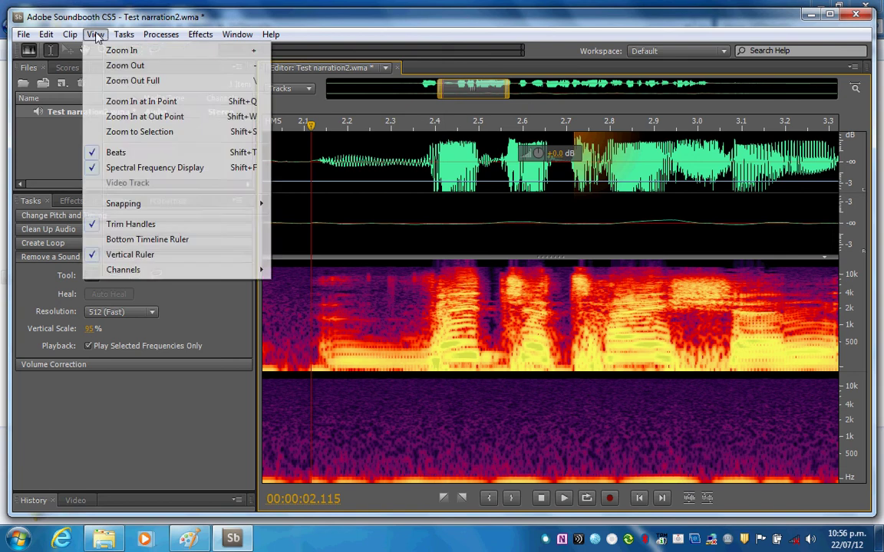
pyautogui.click(109, 78)
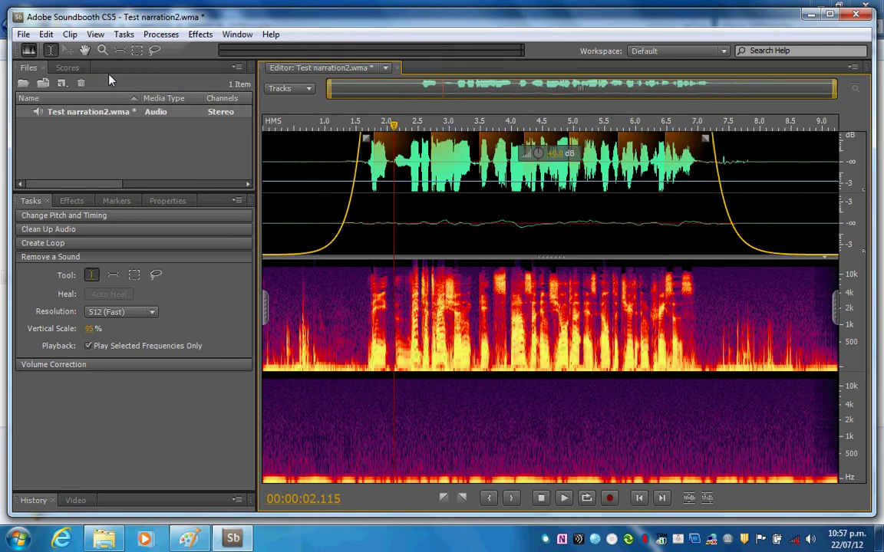
pyautogui.click(341, 336)
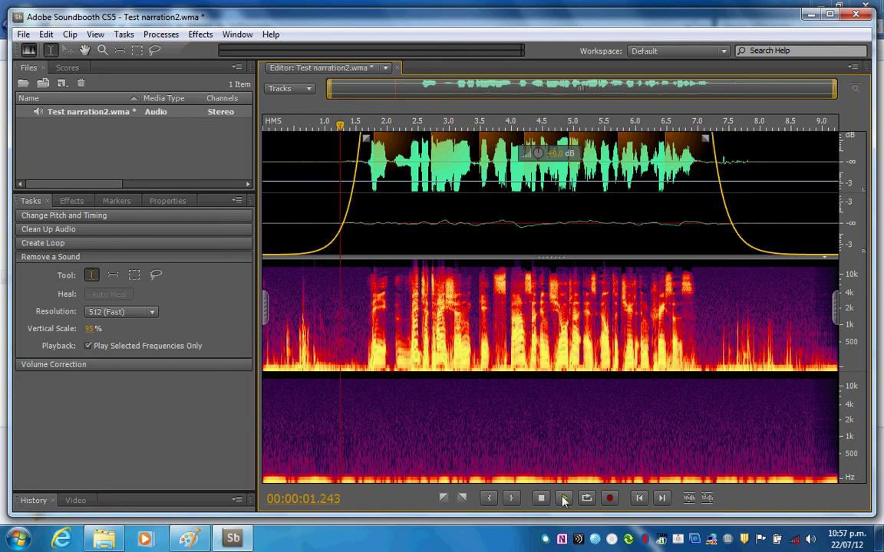
pyautogui.click(563, 499)
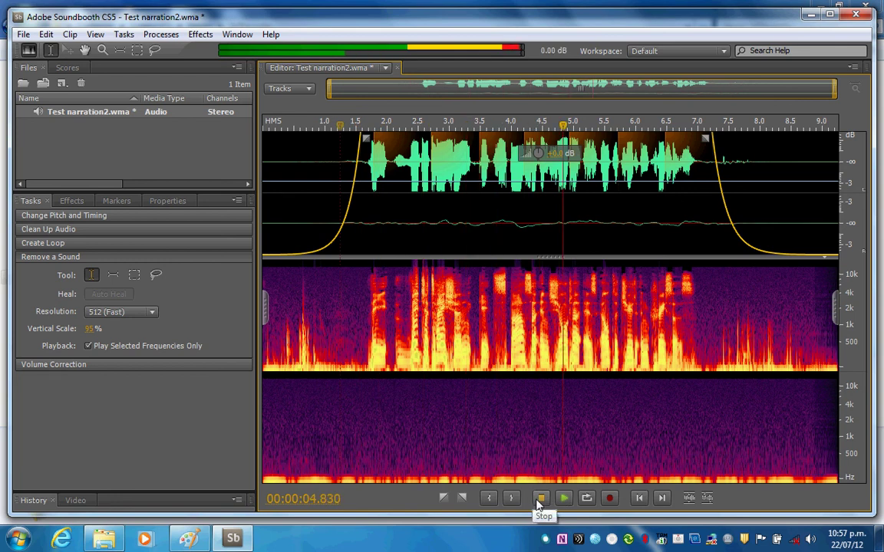
pyautogui.click(541, 499)
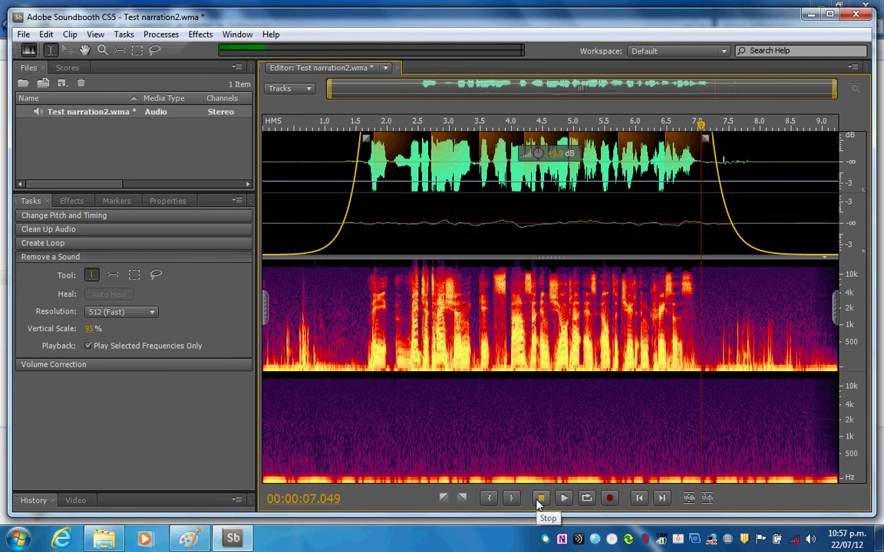
# Listen from the middle of the narration, around 5.4 seconds
pyautogui.click(541, 499)
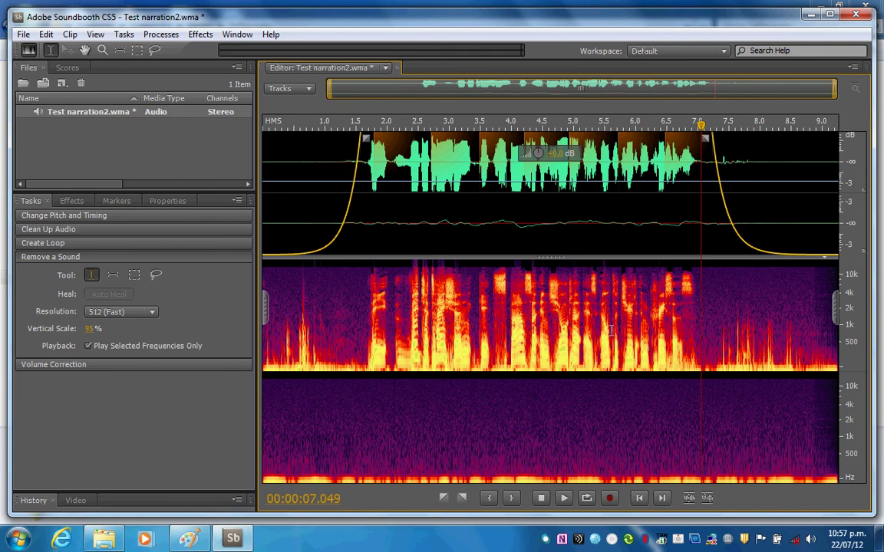
pyautogui.moveTo(700, 125)
pyautogui.mouseDown()
pyautogui.moveTo(668, 136)
pyautogui.moveTo(572, 126)
pyautogui.mouseUp()
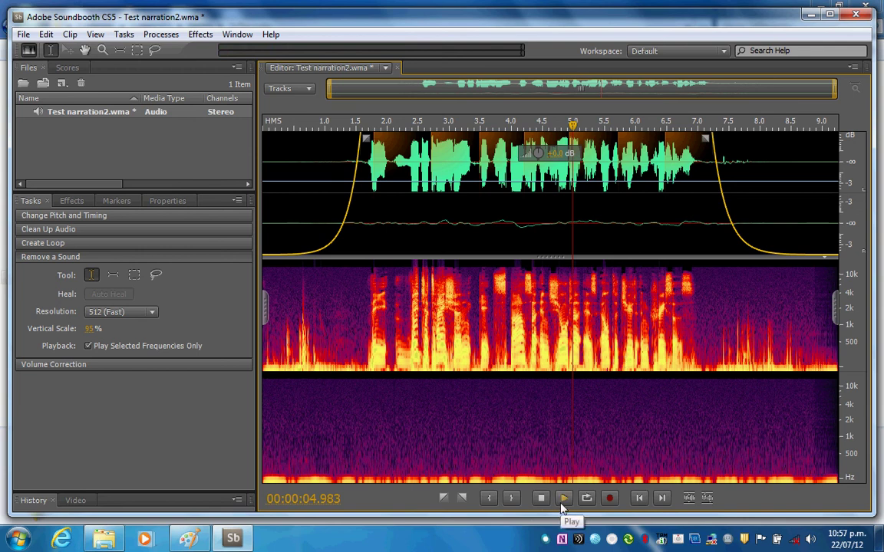
pyautogui.click(563, 499)
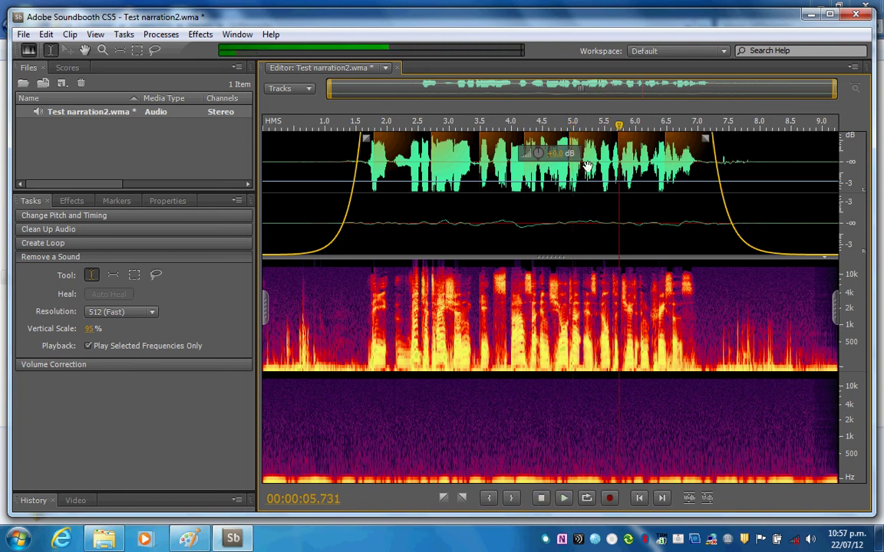
pyautogui.moveTo(618, 131); pyautogui.dragTo(599, 131)
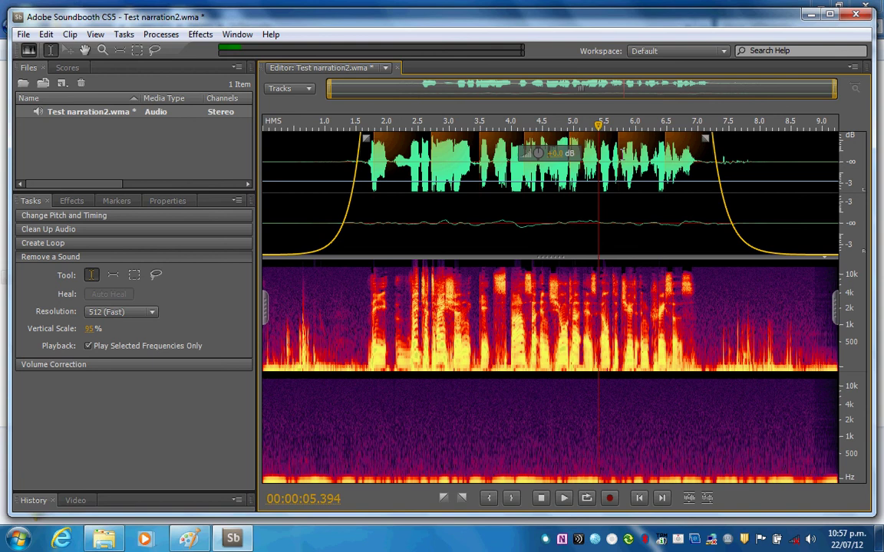
# Zoom in with the scroll wheel and set the playhead at 5.14 seconds
pyautogui.scroll(2, 602, 191)
pyautogui.scroll(2, 602, 192)
pyautogui.scroll(2, 602, 191)
pyautogui.scroll(2, 603, 191)
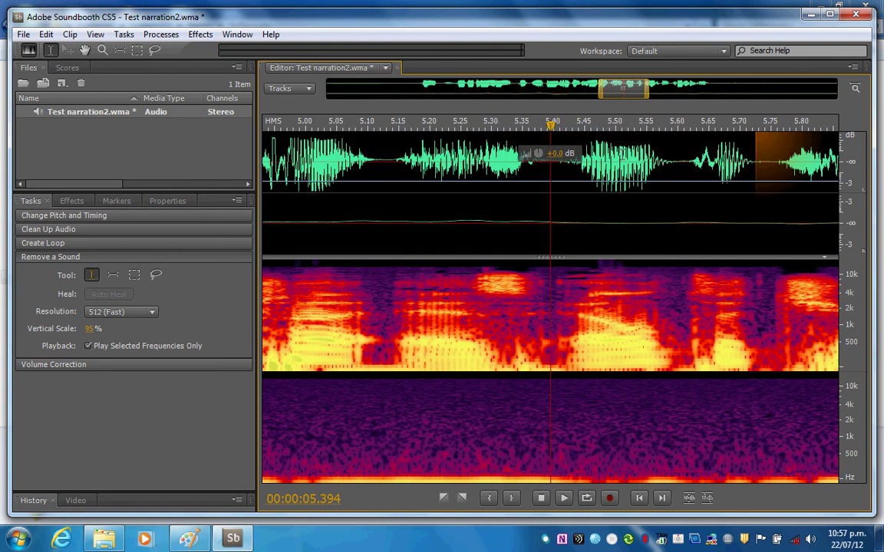
pyautogui.scroll(1, 552, 192)
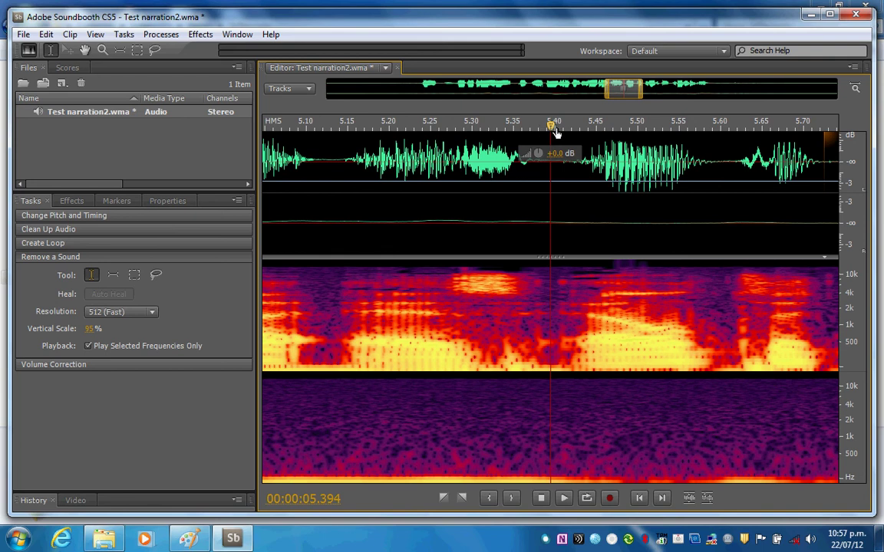
pyautogui.moveTo(551, 125); pyautogui.dragTo(347, 157)
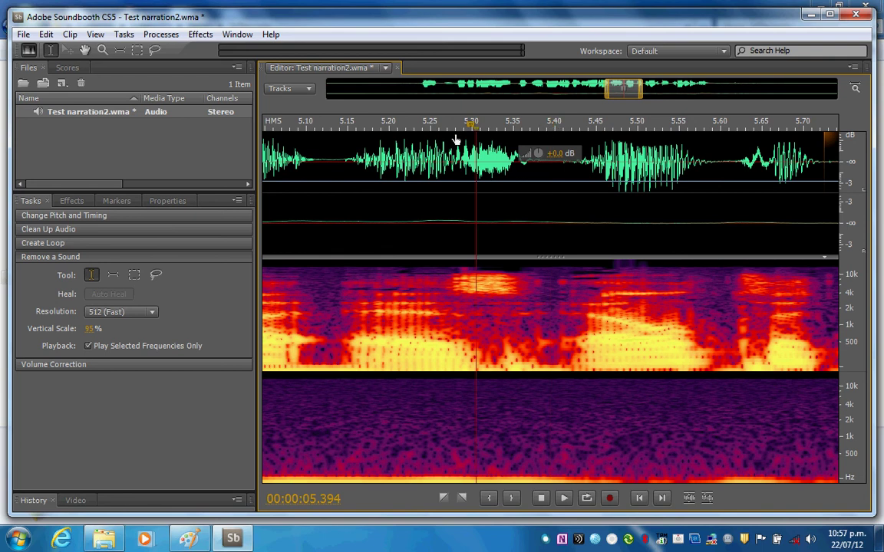
pyautogui.click(564, 499)
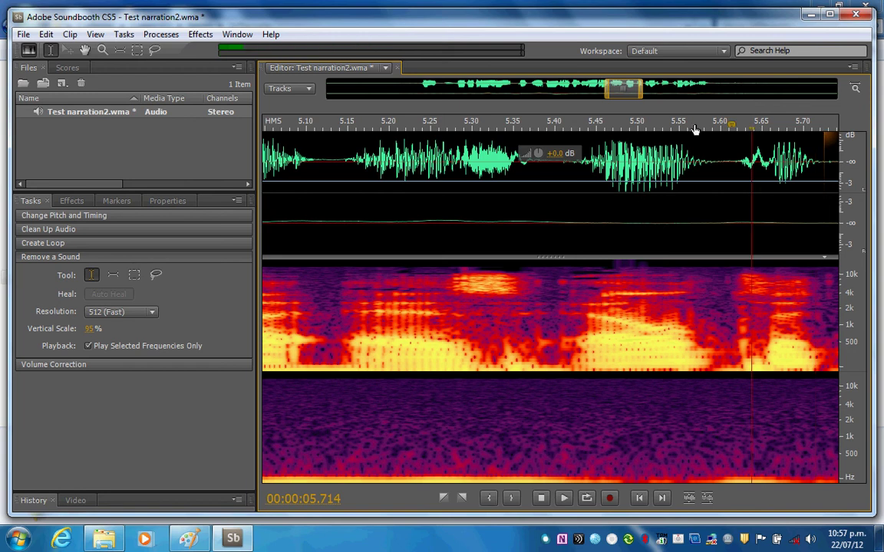
pyautogui.moveTo(413, 153); pyautogui.dragTo(343, 164)
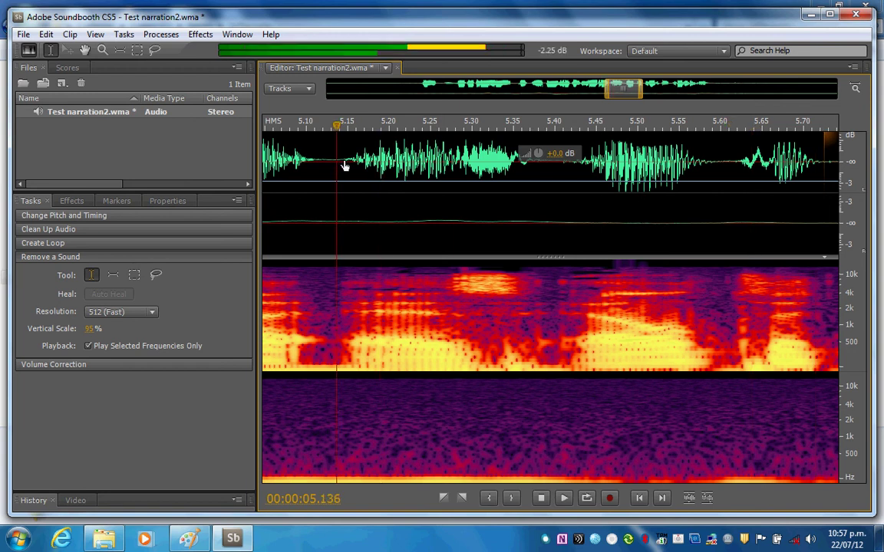
# Zoom out fully and cut the phrase from about 5.1 to 7.1 seconds
pyautogui.click(96, 35)
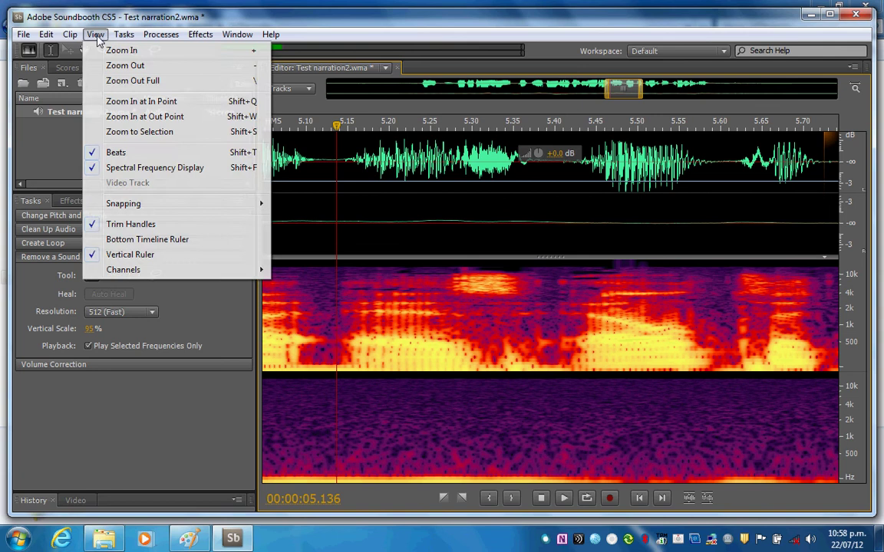
pyautogui.click(119, 87)
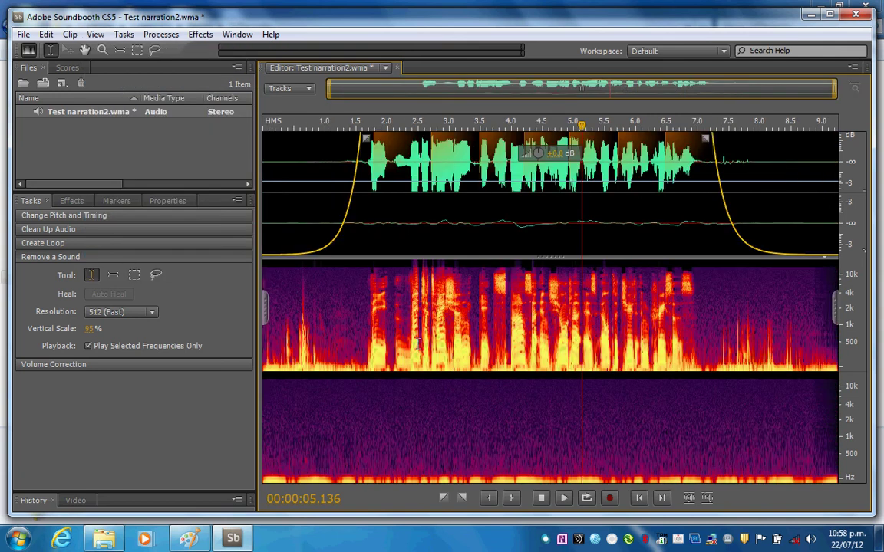
pyautogui.click(91, 277)
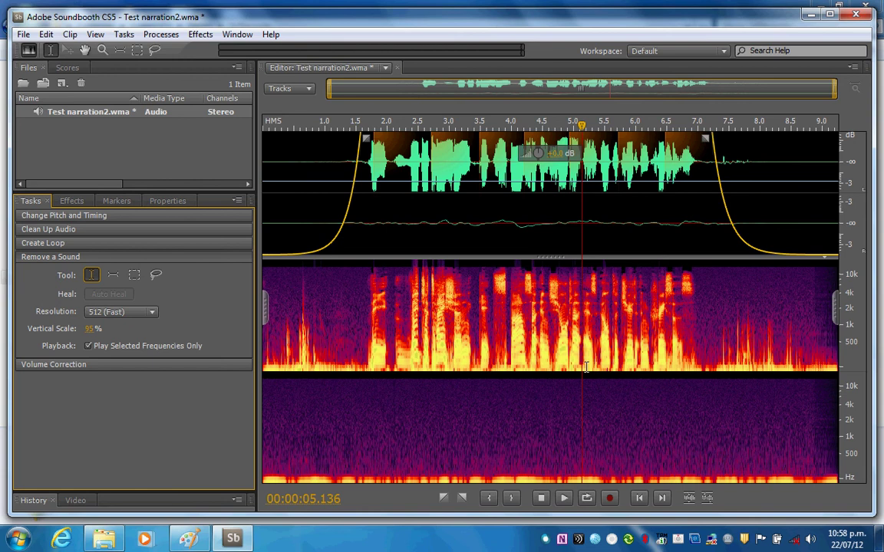
pyautogui.moveTo(583, 368); pyautogui.dragTo(707, 376)
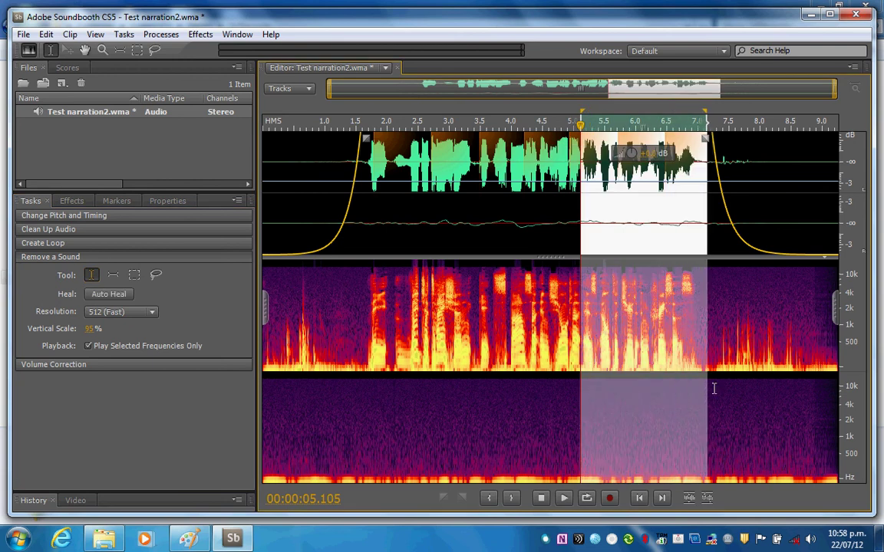
pyautogui.click(46, 35)
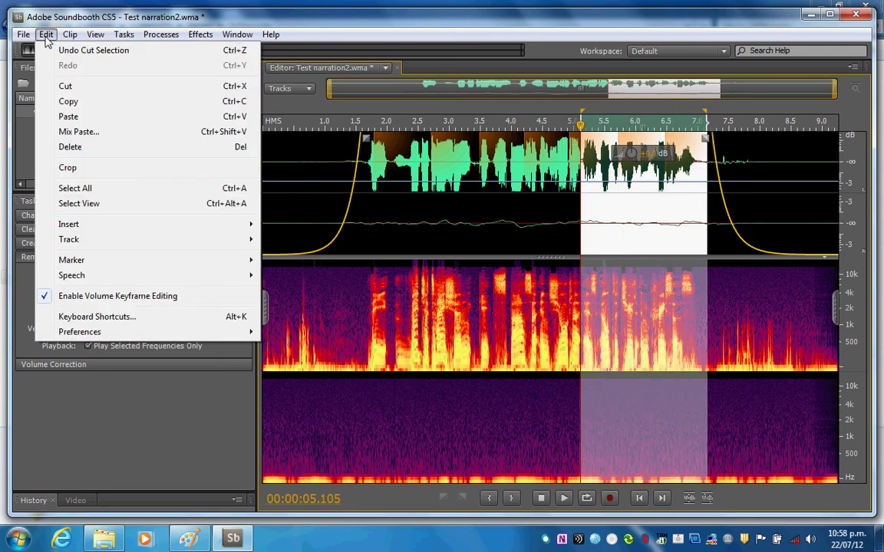
pyautogui.click(67, 87)
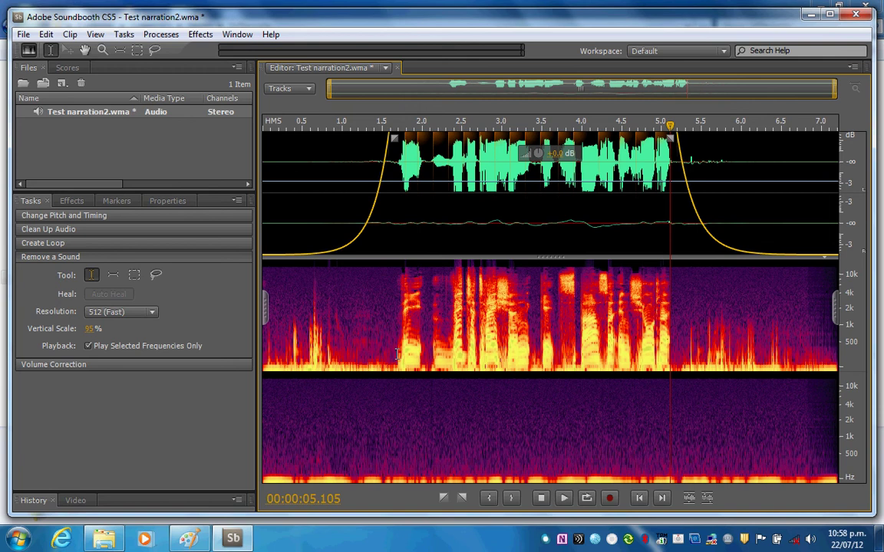
# Paste the cut phrase at about 1.6 seconds
pyautogui.click(389, 354)
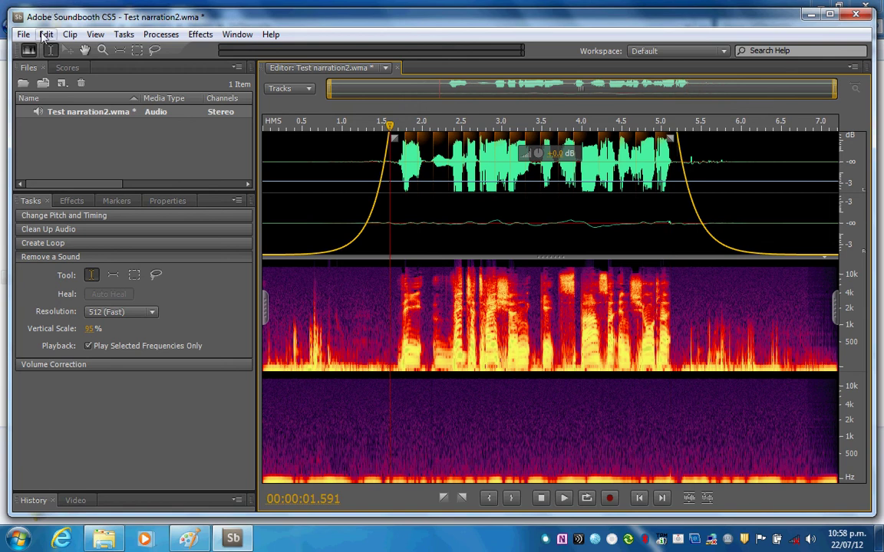
pyautogui.click(46, 35)
pyautogui.click(61, 116)
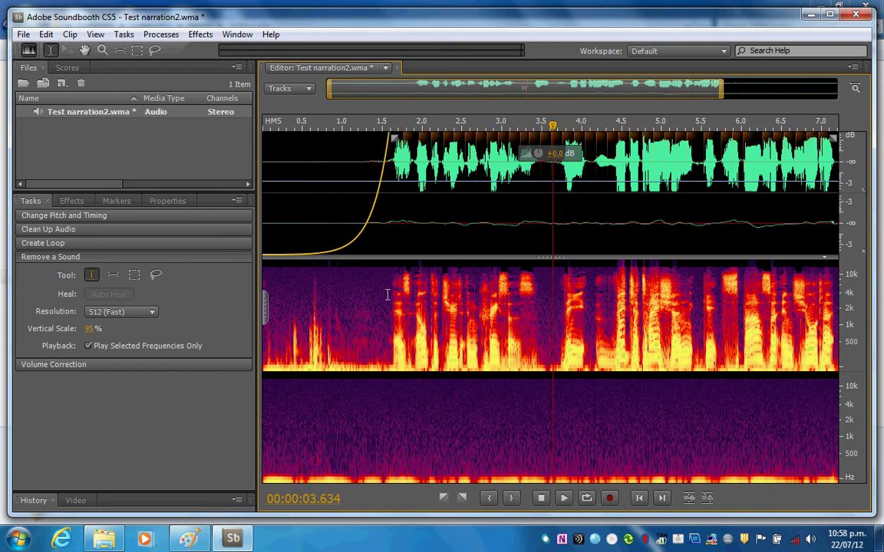
# Cut a narrow slice at about 3.5 seconds and return the playhead to 1.5 seconds
pyautogui.moveTo(545, 350); pyautogui.dragTo(558, 349)
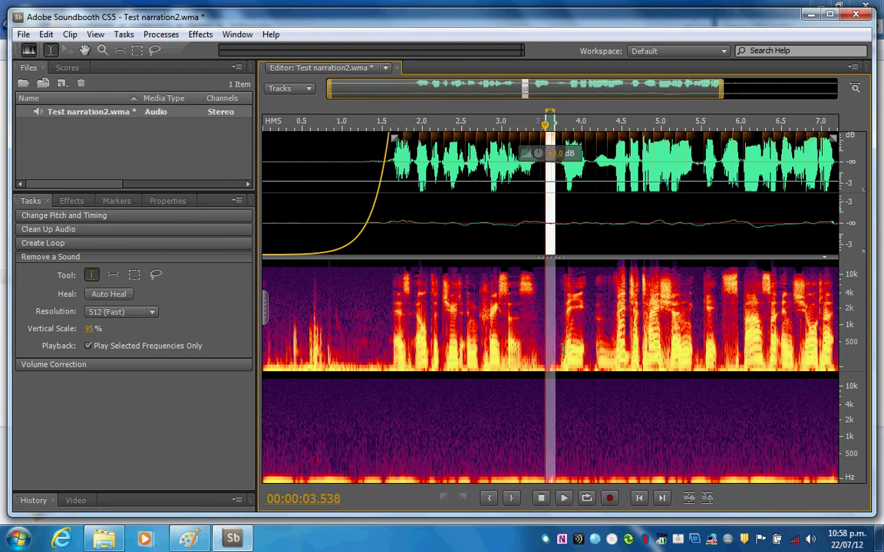
pyautogui.click(46, 33)
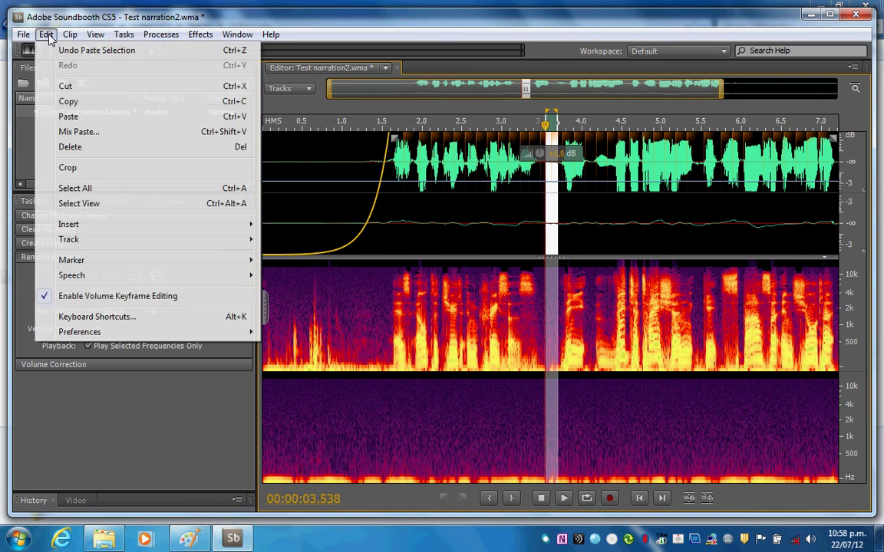
pyautogui.click(66, 89)
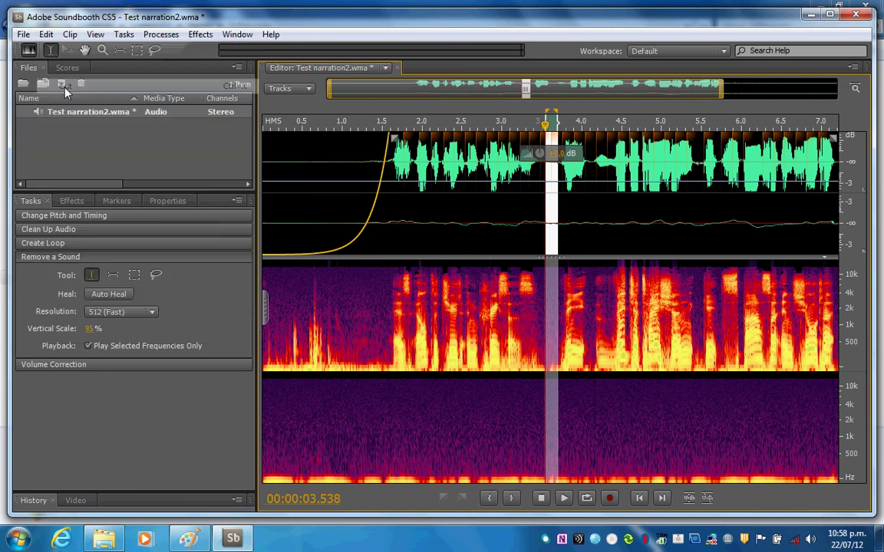
pyautogui.click(382, 350)
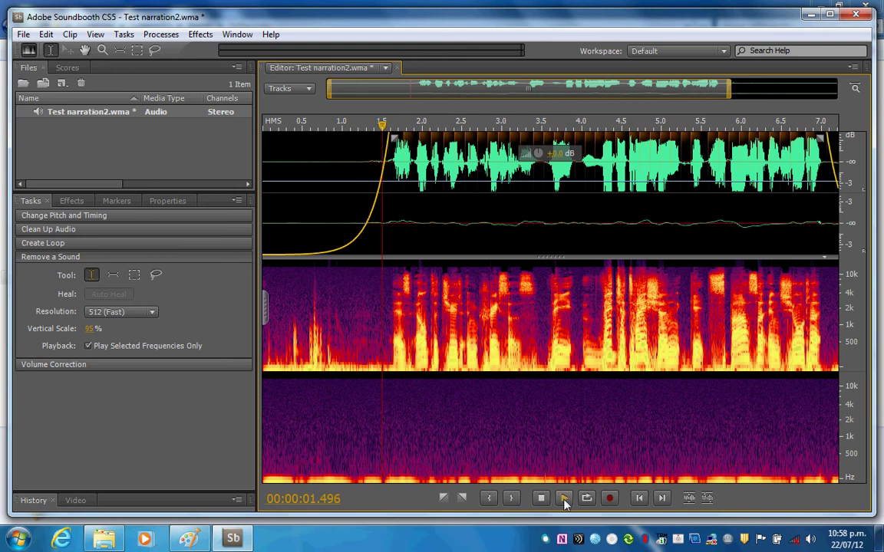
pyautogui.click(564, 499)
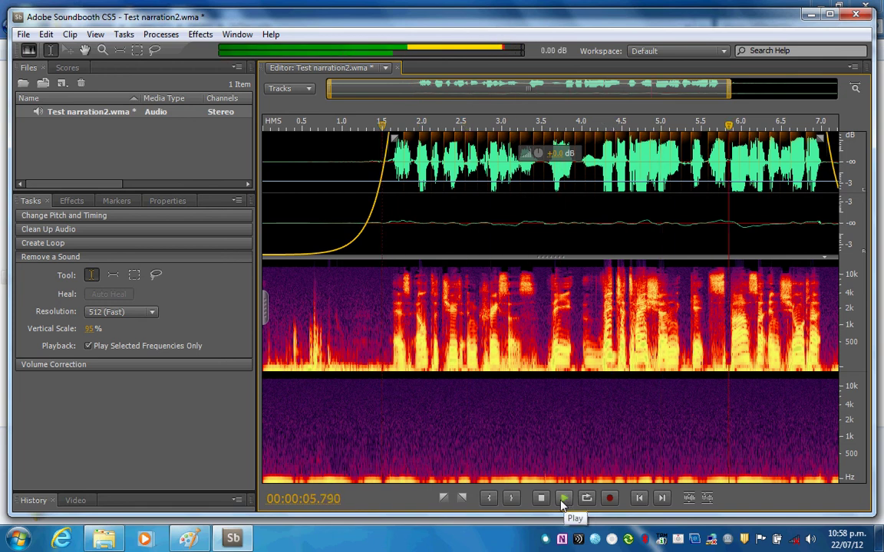
pyautogui.click(542, 499)
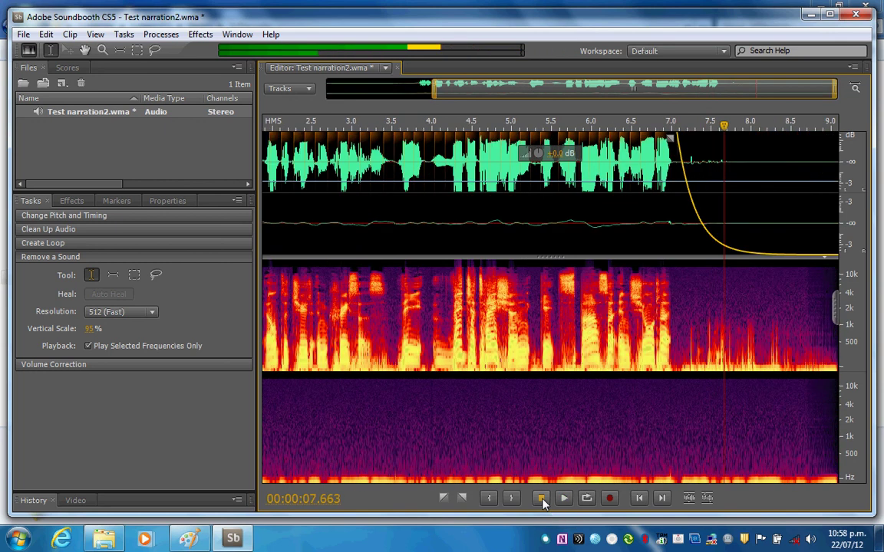